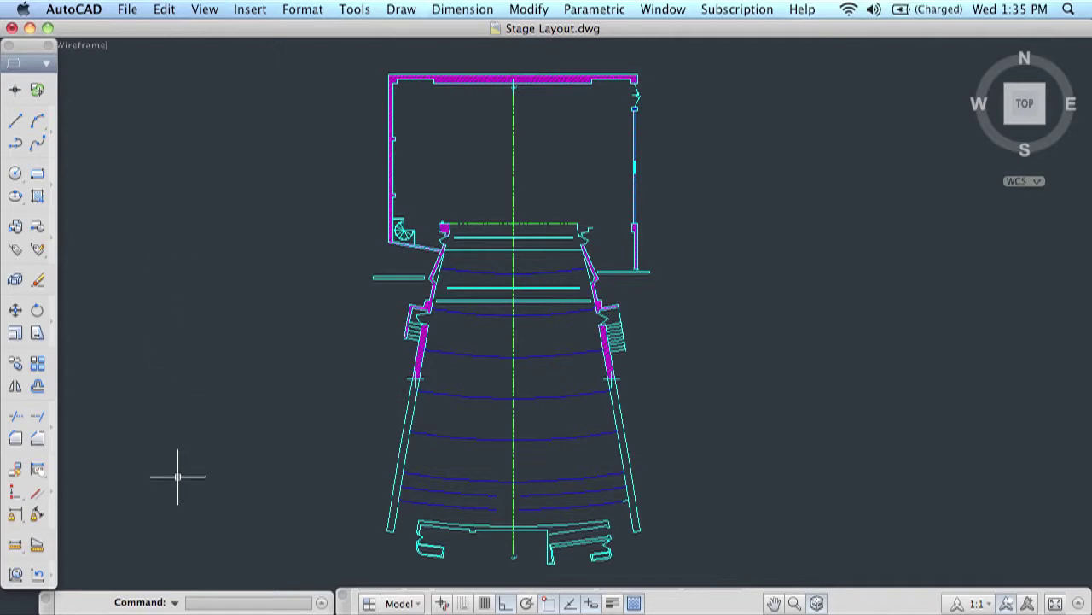
- Browse the command-line and drawing-area shortcut options, then open Application Preferences with OP
click(175, 605)
click(175, 603)
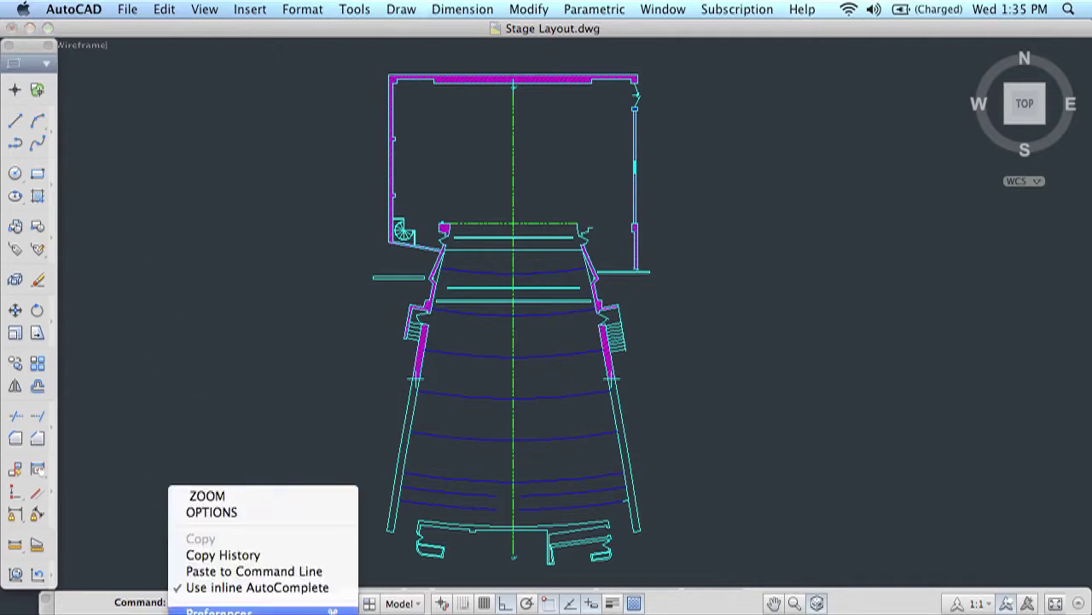
click(1027, 193)
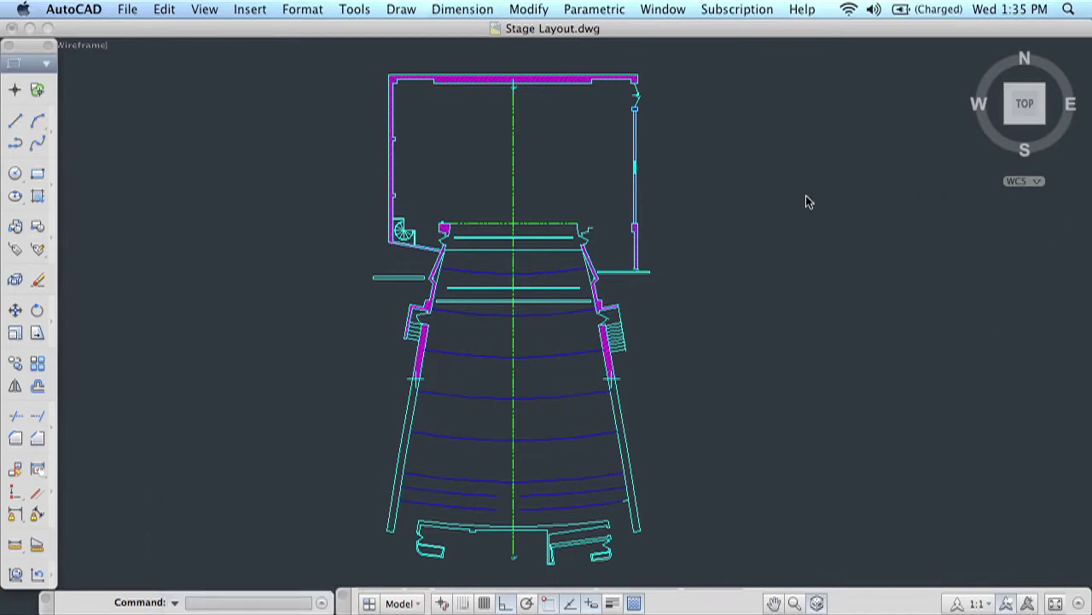
right_click(777, 217)
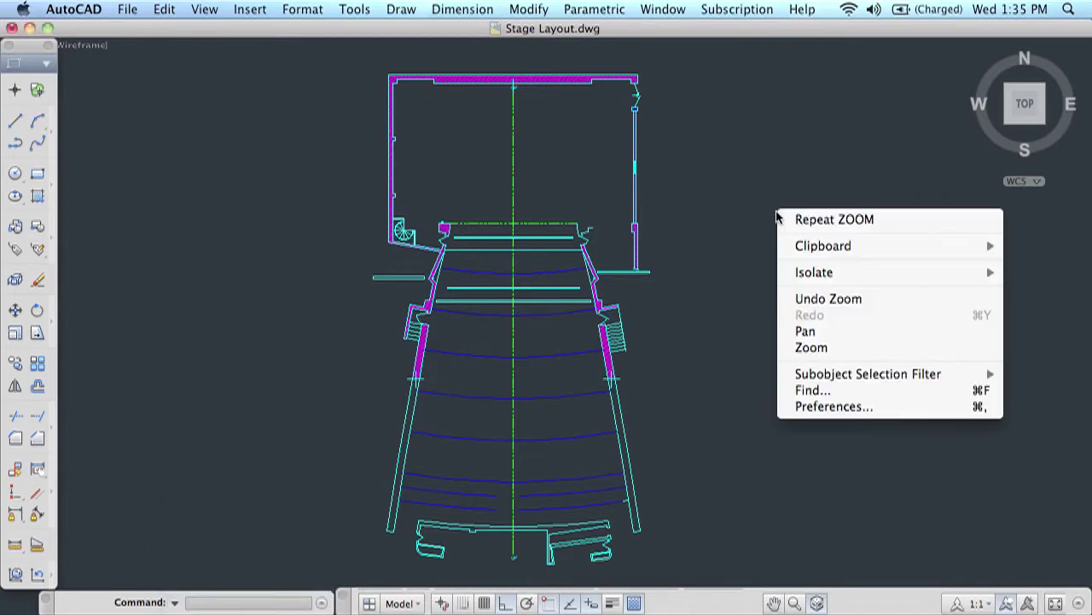
click(874, 408)
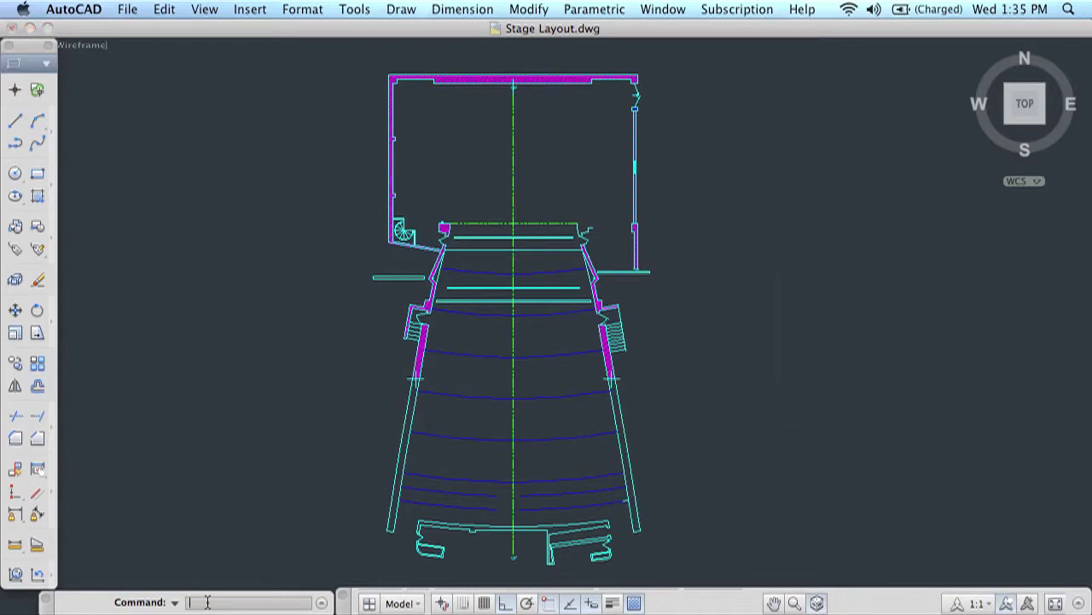
text(op)
key(Return)
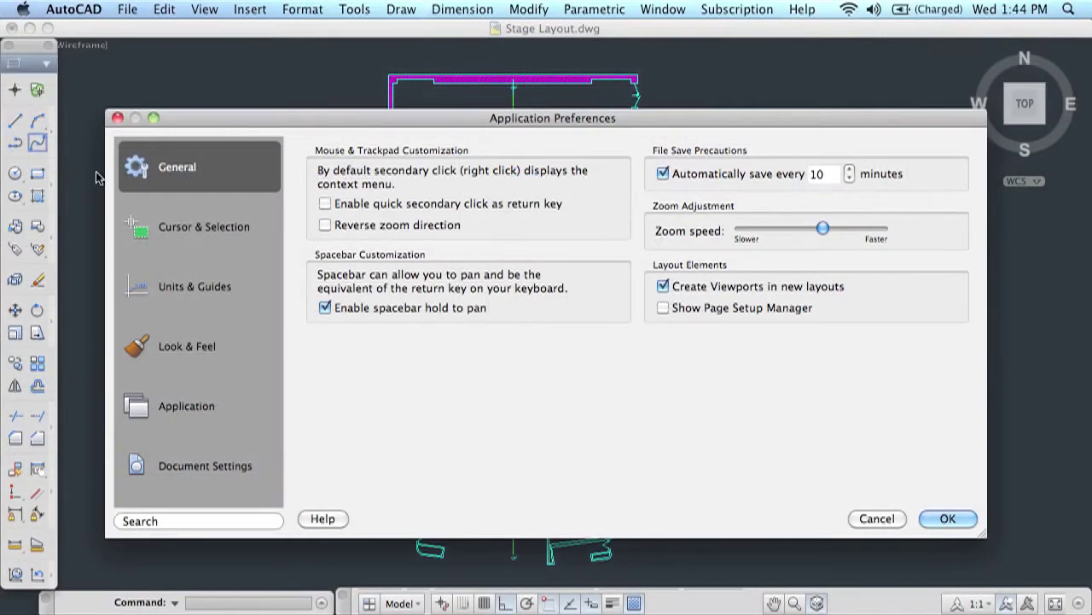
- View the Cursor & Selection preferences, then the Units & Guides page with Inches units
click(177, 236)
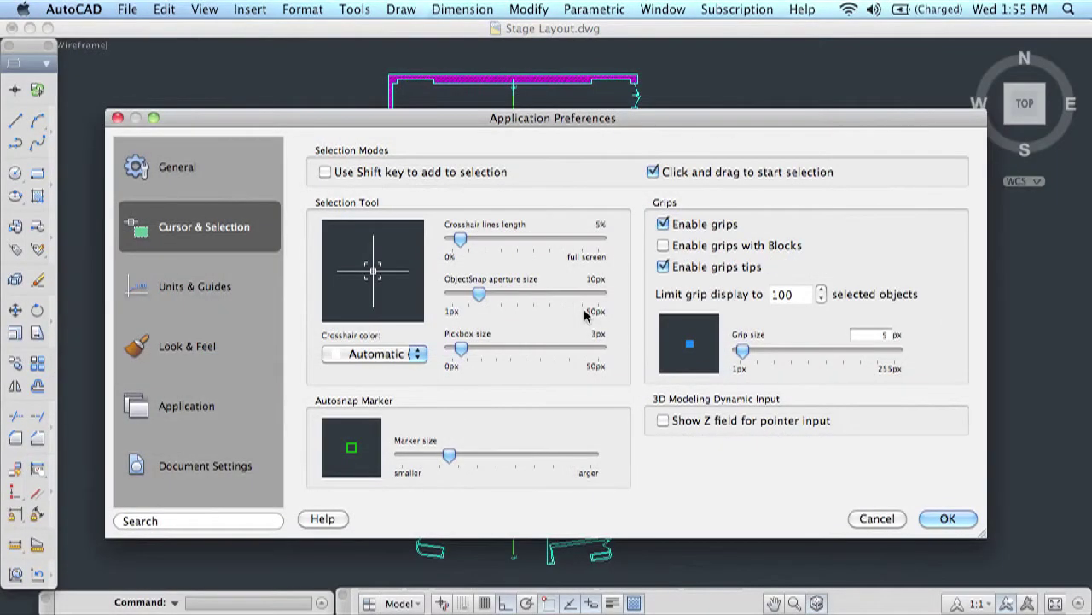
click(220, 292)
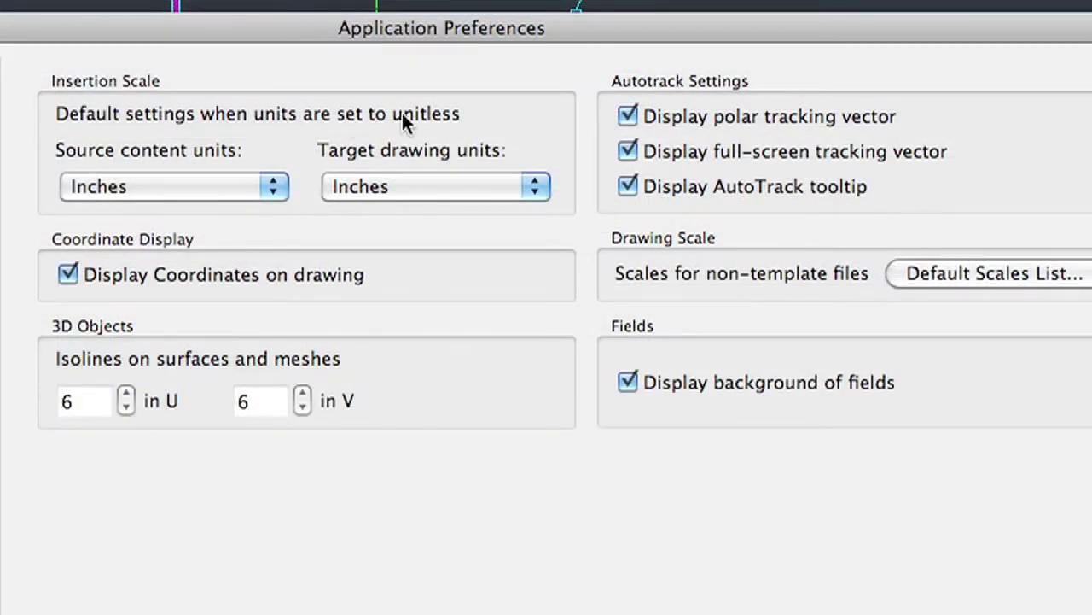
- Switch the default scale list for non-template files to Metric (1:1, 1:2, 1:4…) and confirm
click(991, 280)
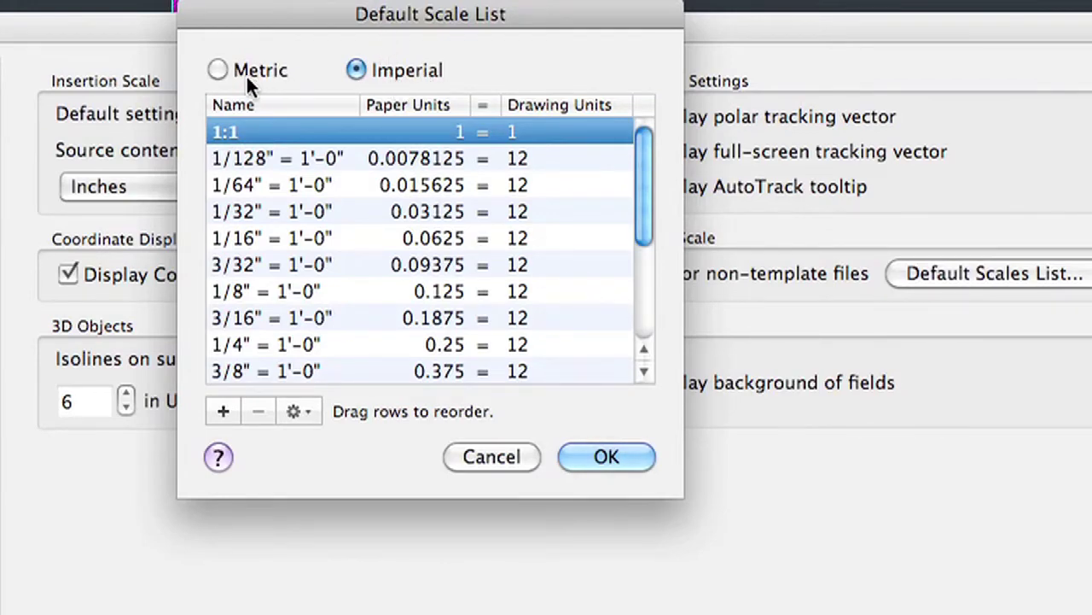
click(217, 70)
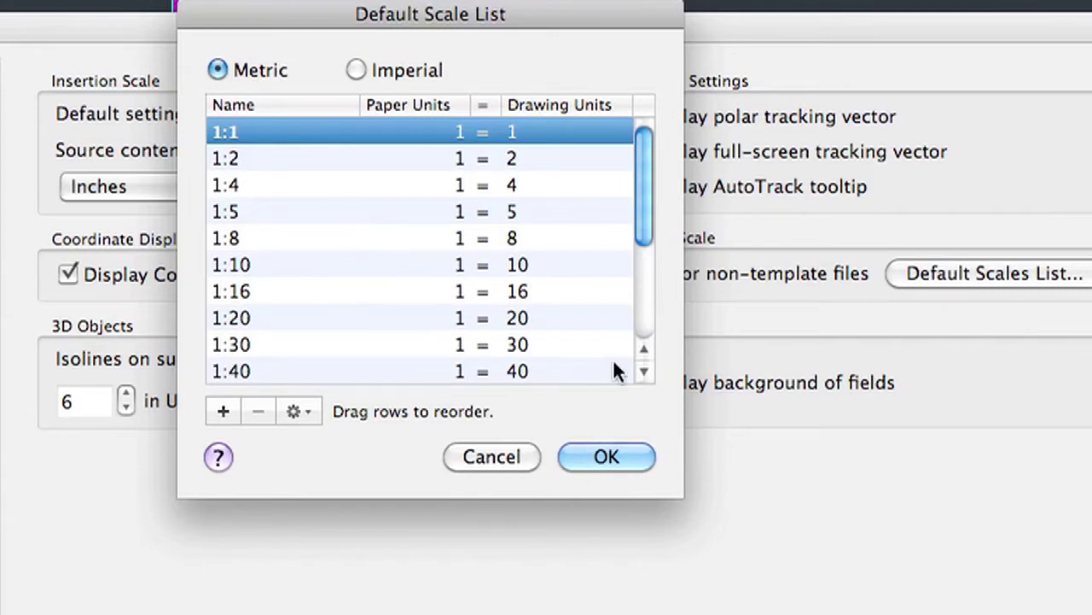
click(629, 456)
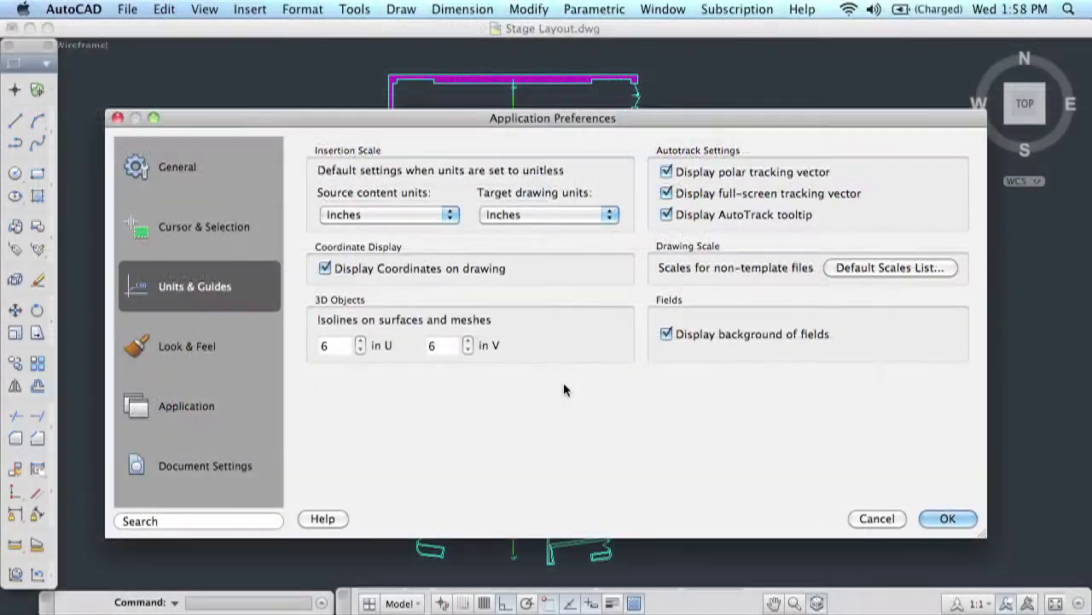
- On Look & Feel, preview the Dark theme, then return the interface theme to Light
click(194, 350)
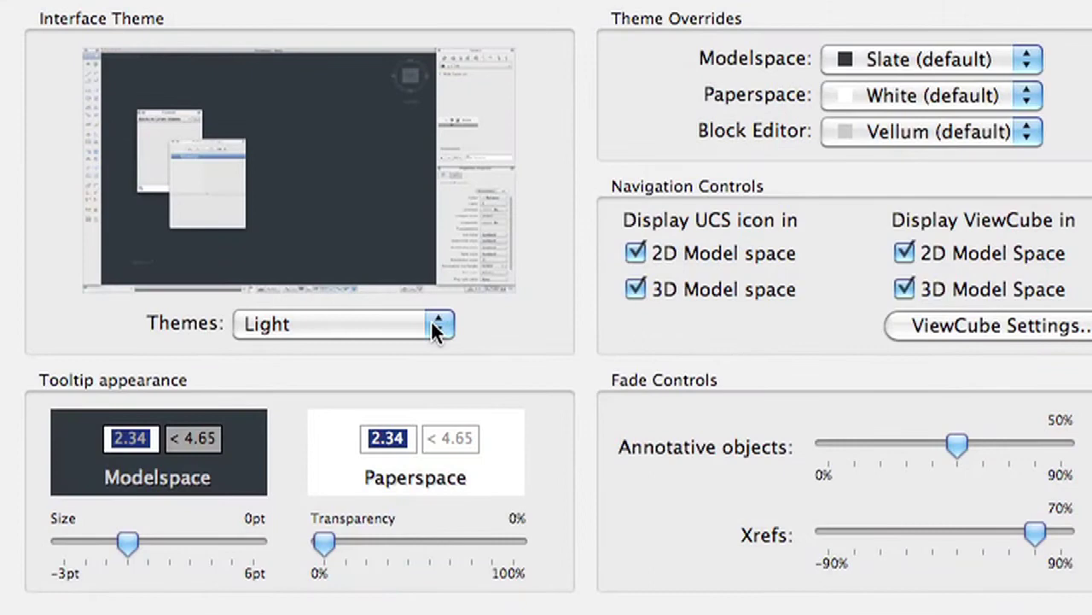
click(435, 329)
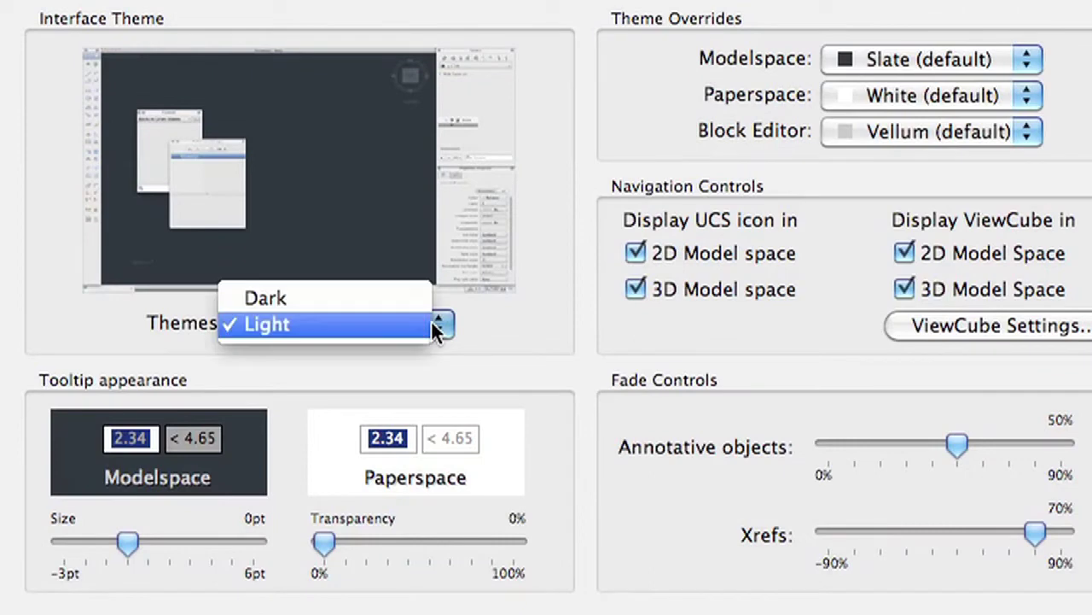
click(384, 298)
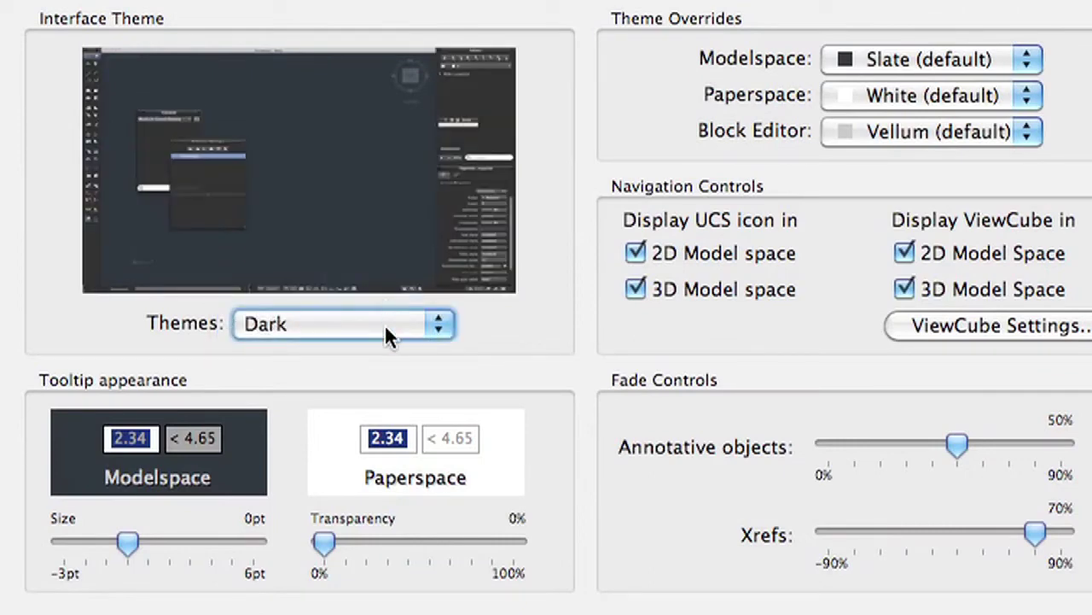
click(384, 333)
click(386, 353)
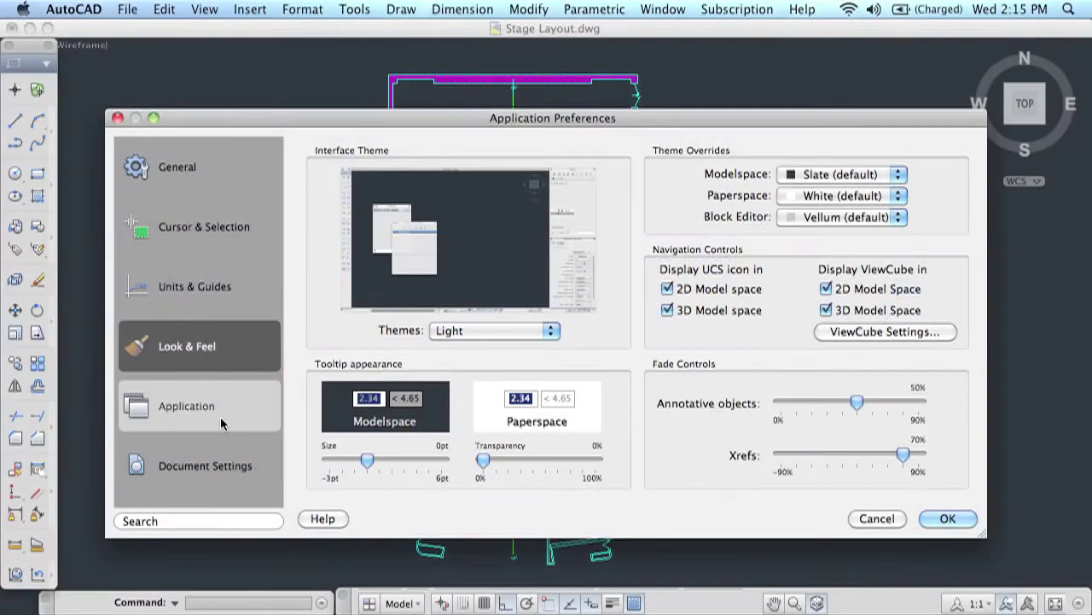
click(177, 422)
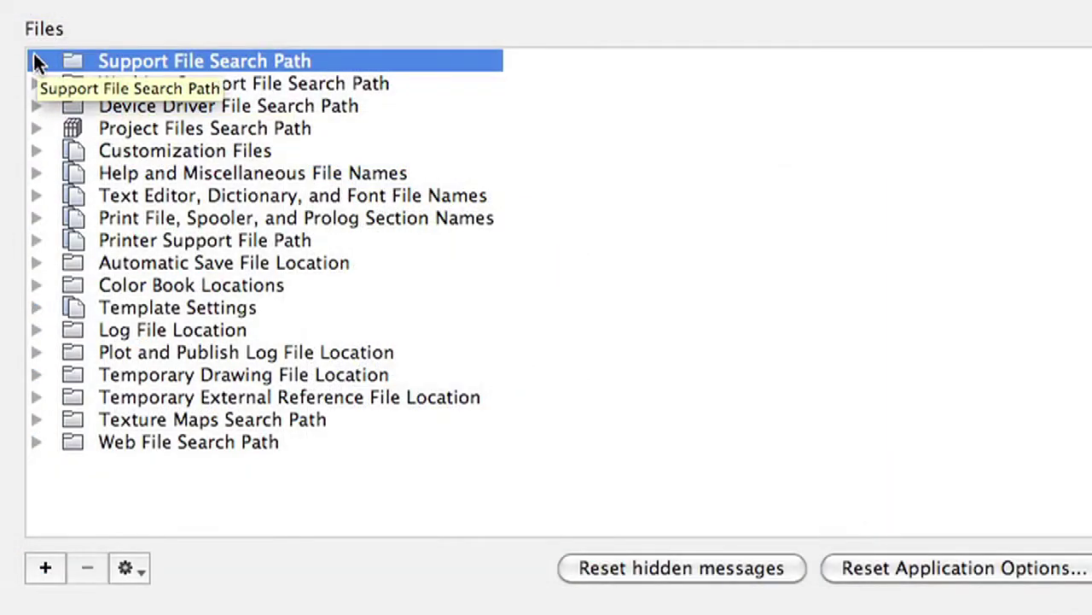
- Expand Support File Search Path, Customization Files and Template Settings to reveal the QNEW template, currently None
click(313, 170)
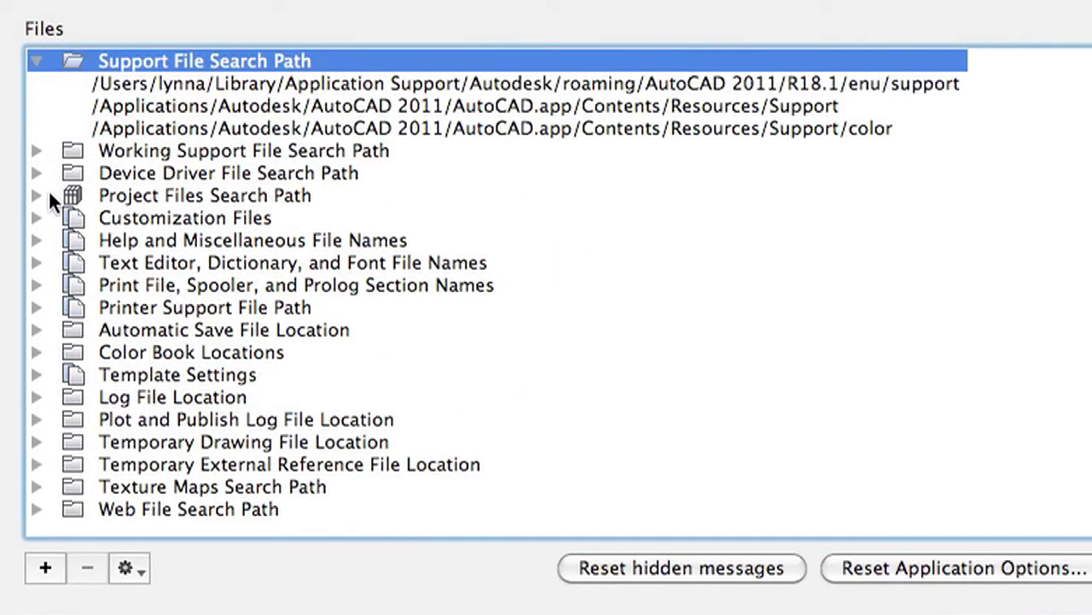
click(37, 220)
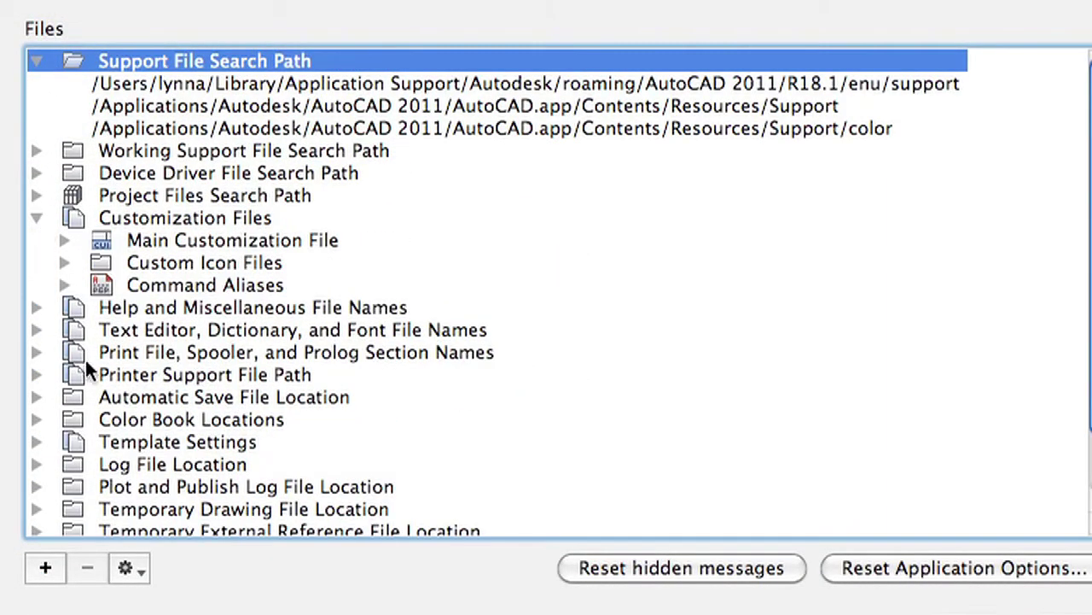
click(37, 443)
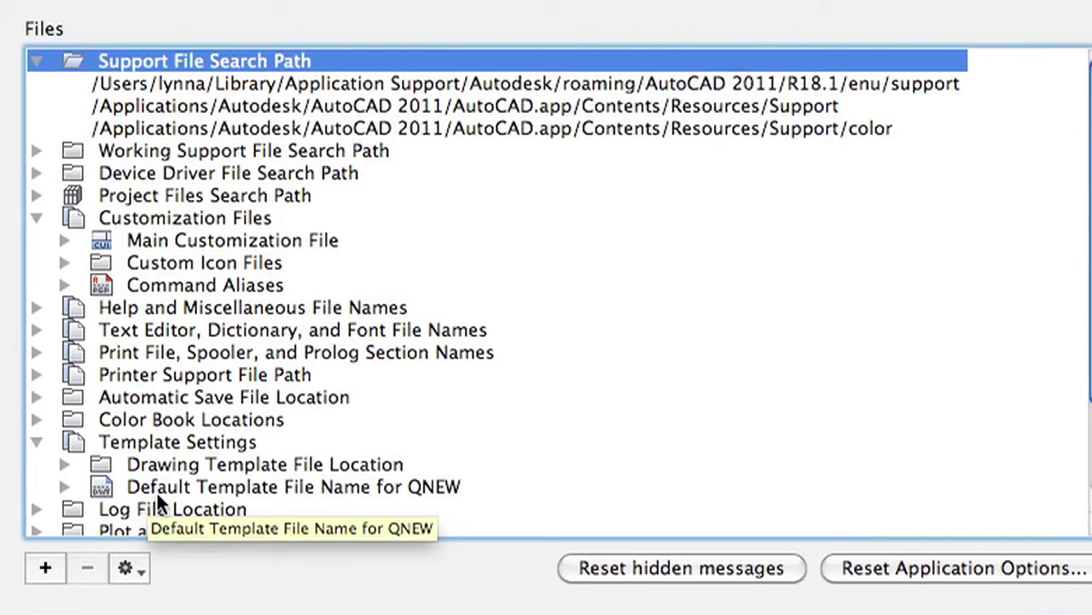
click(65, 486)
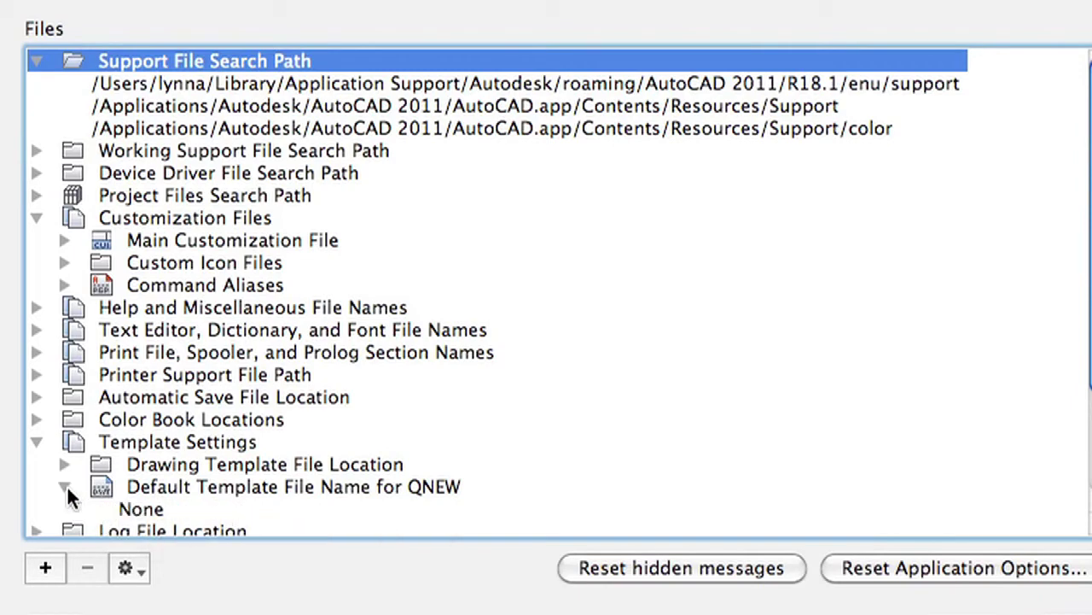
- Replace None with acad.dwt from the Template folder as the default QNEW template
double_click(162, 510)
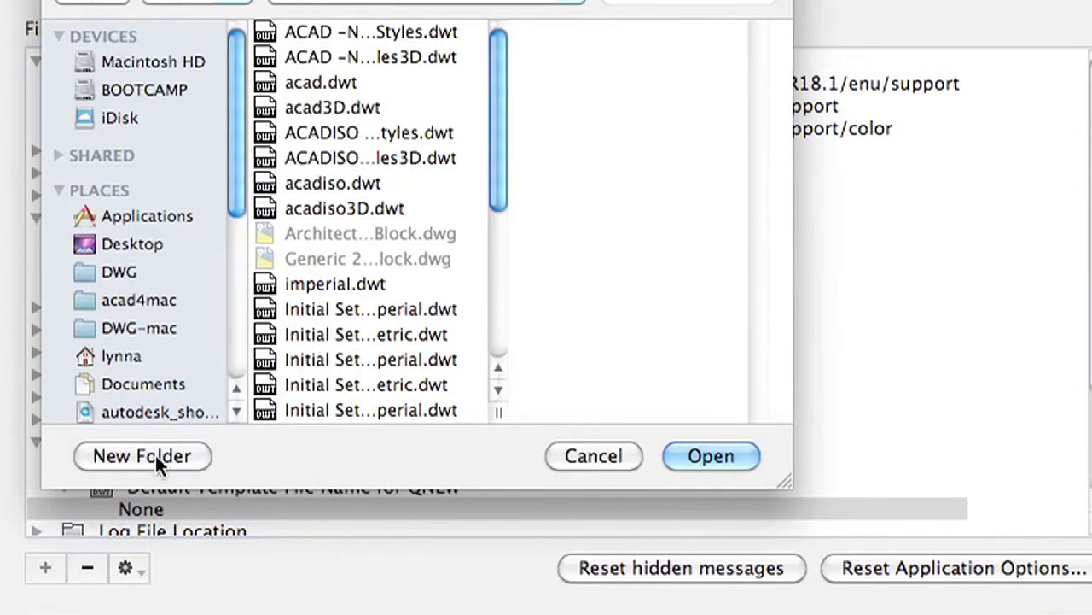
click(317, 77)
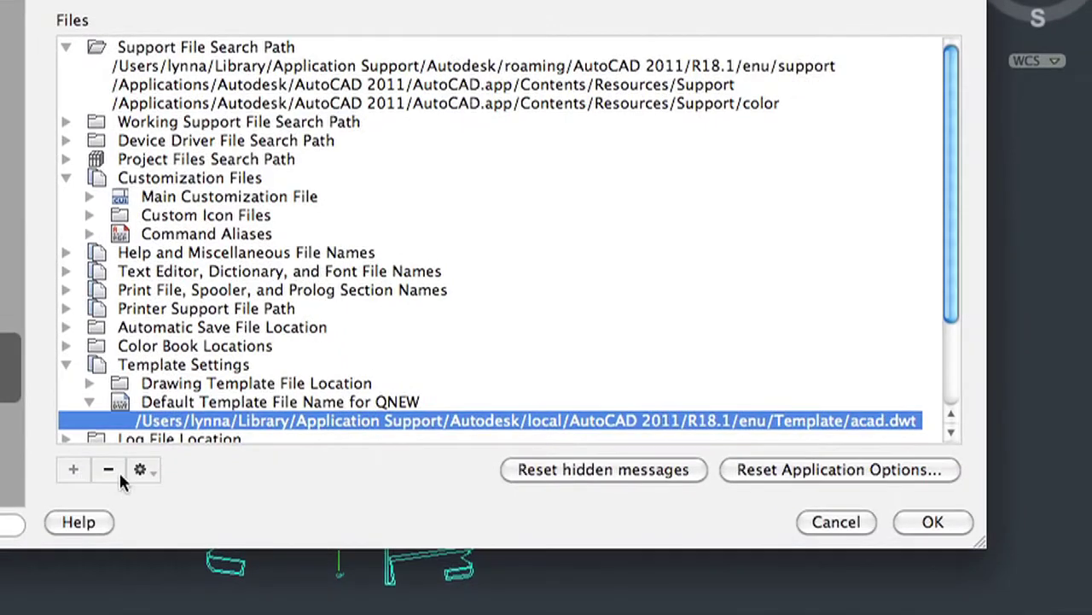
click(147, 469)
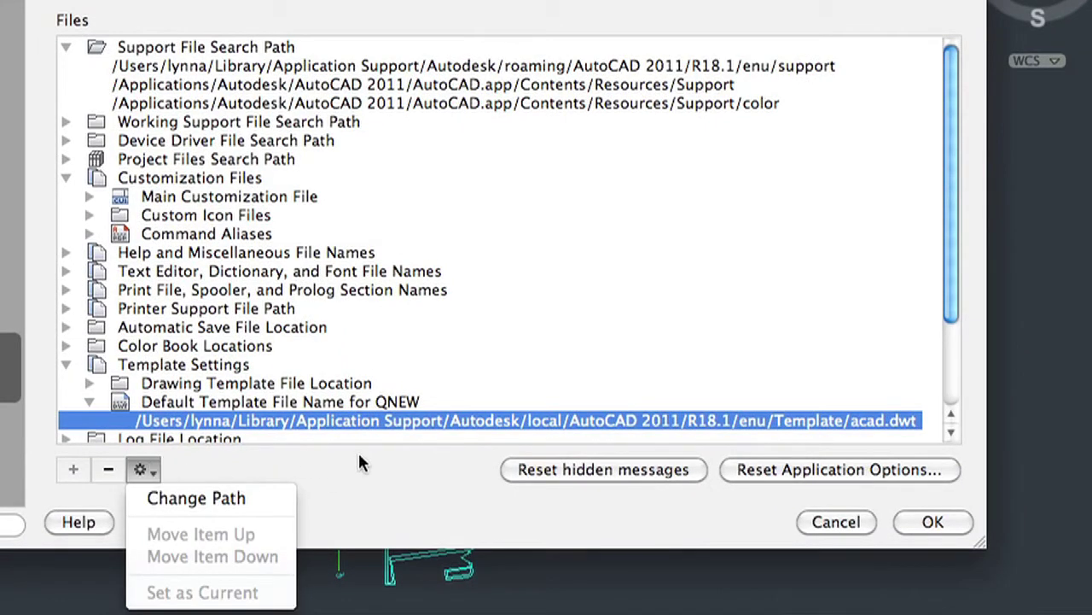
click(416, 466)
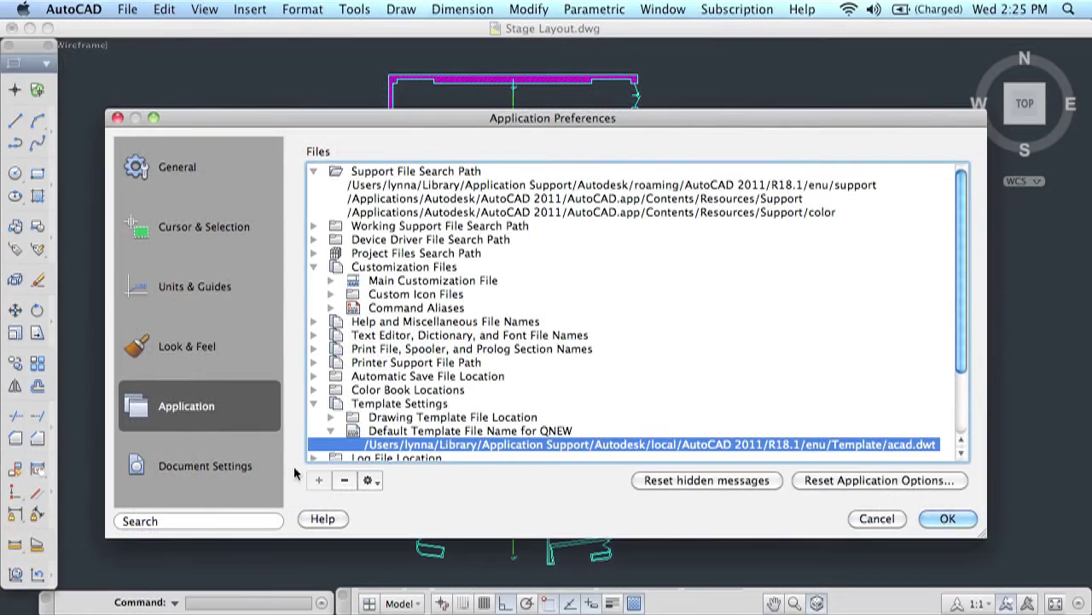
click(190, 446)
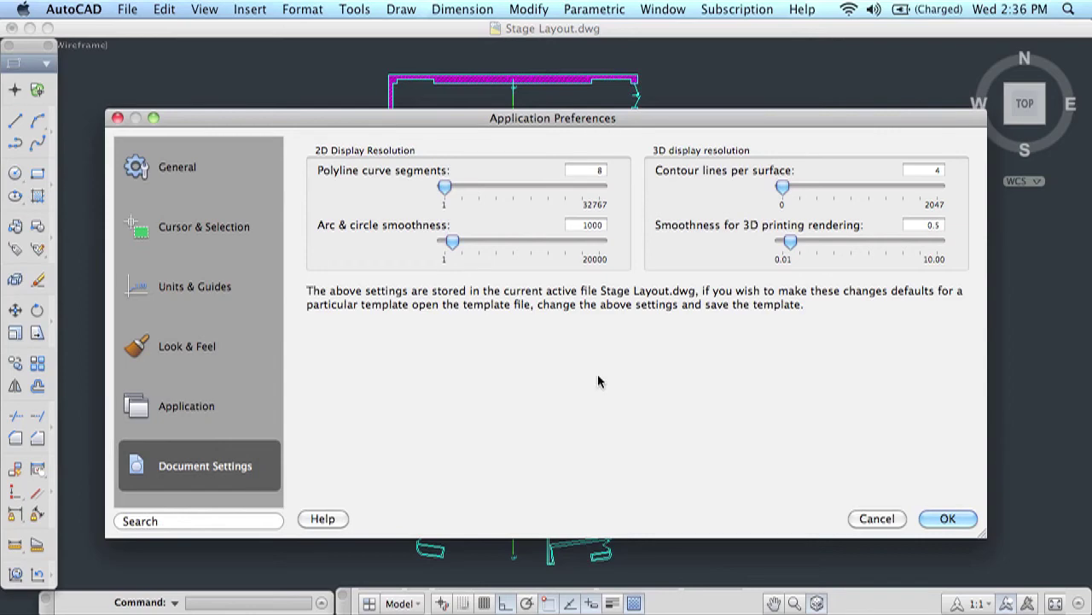
- Place the cursor in the Preferences Search field
click(253, 517)
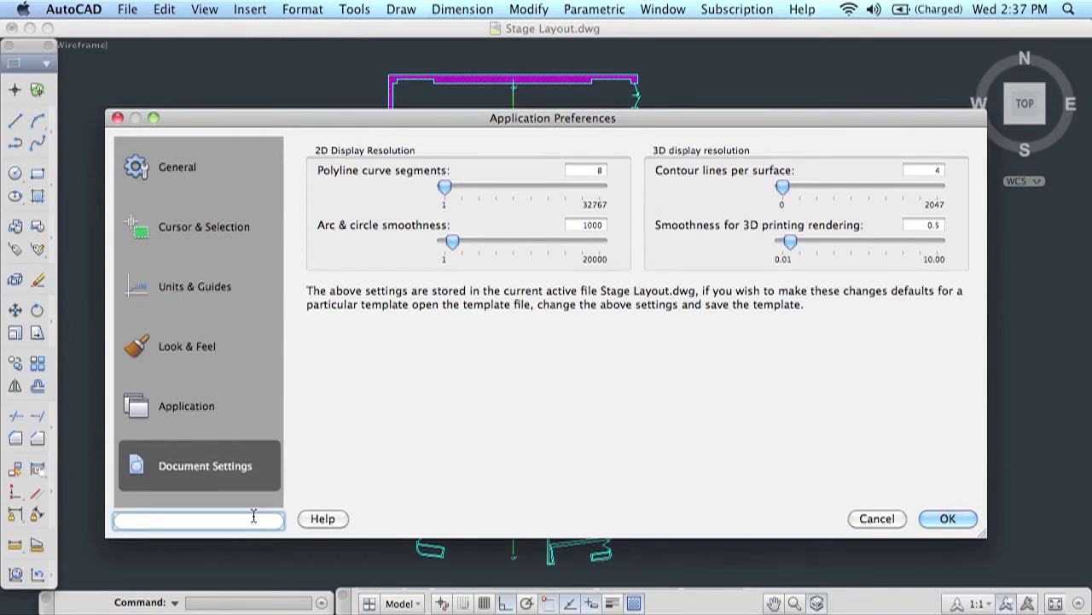
- Search the preferences for 'spacebar'
text(sp)
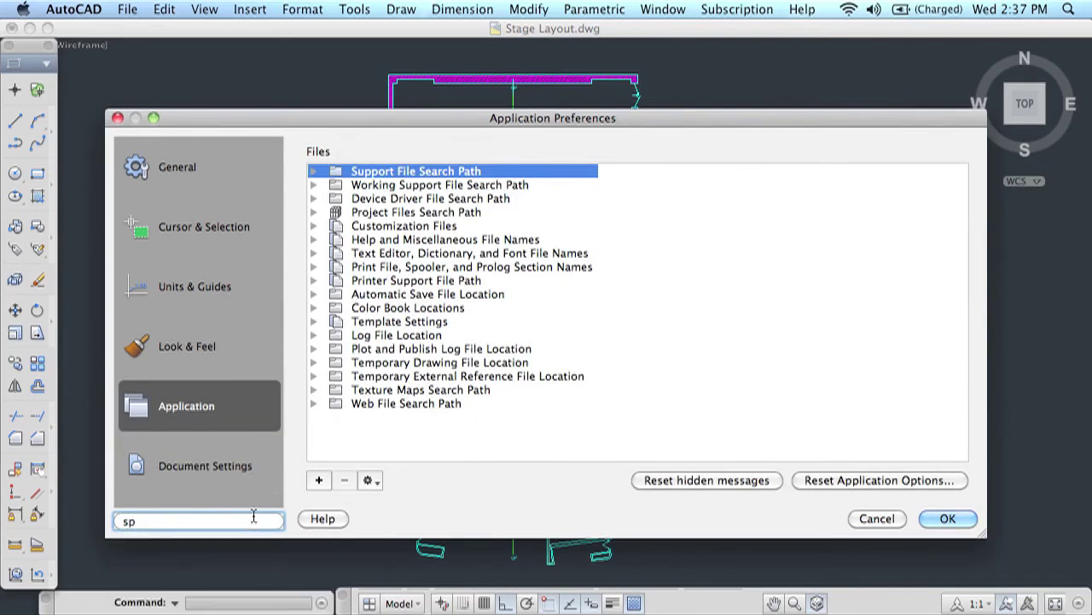
text(acebar)
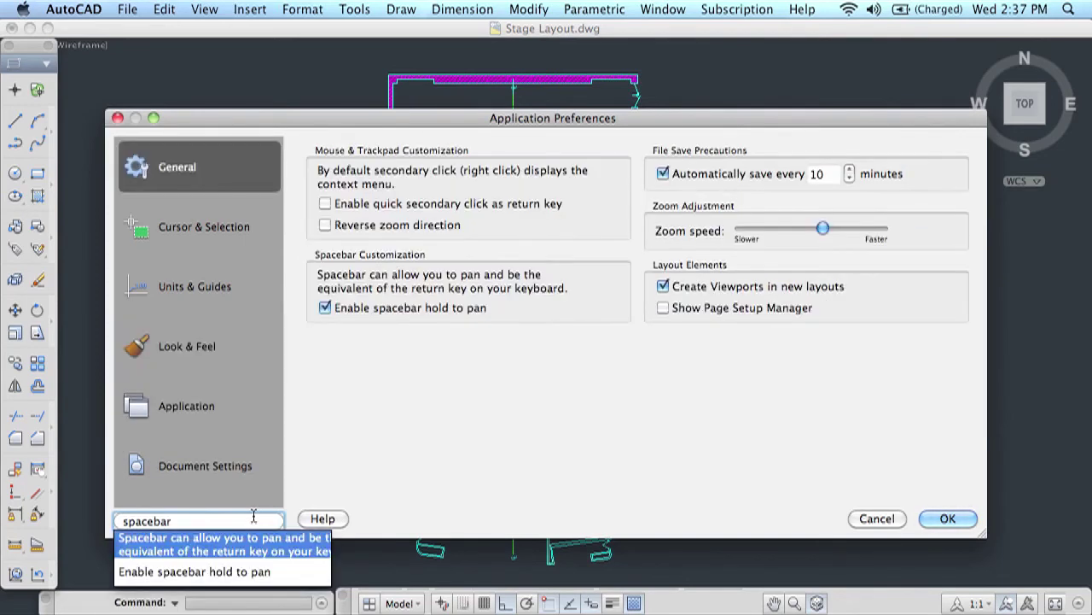